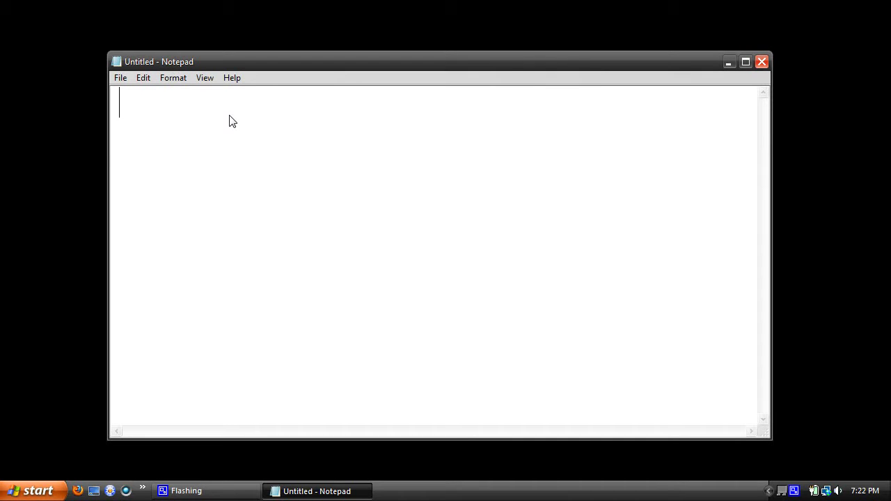
Write the line x =msgbox("This is a example",6+16, "Example") in Notepad.
{"action": "type", "text": "x =msgbox(\"\",6+16, \"\")"}
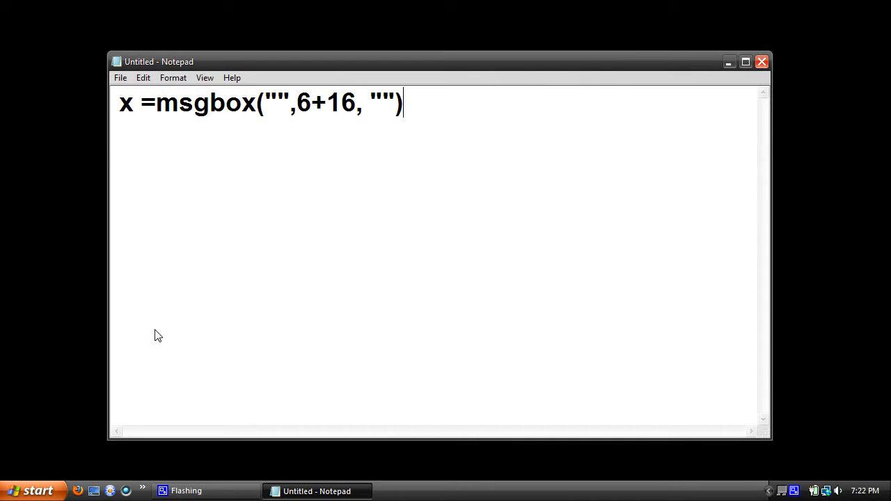
{"action": "left_click", "coordinate": [278, 105]}
{"action": "type", "text": "This is a "}
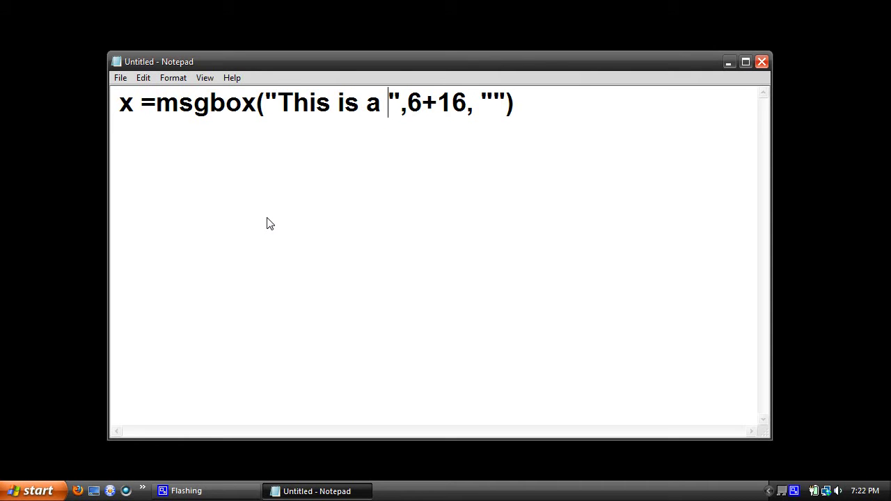
{"action": "type", "text": "example"}
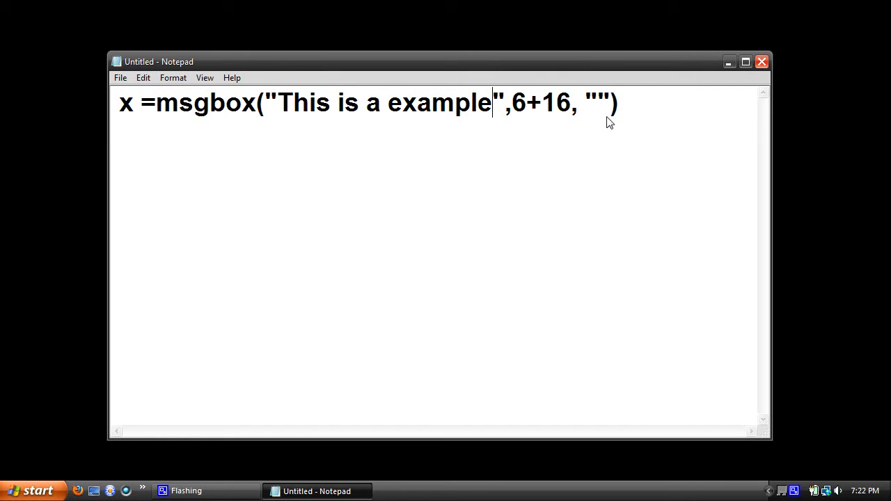
{"action": "left_click", "coordinate": [587, 120]}
{"action": "type", "text": "Example"}
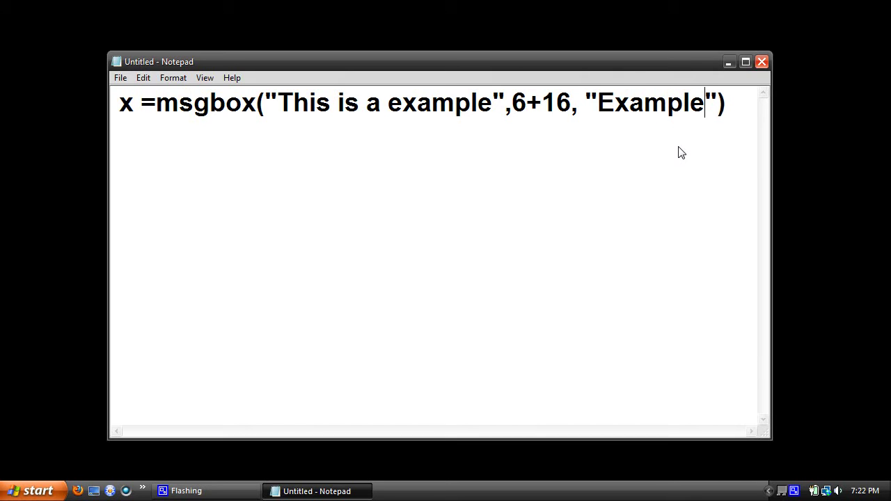
{"action": "left_click", "coordinate": [726, 135]}
Save the script to the Desktop as example.vbs, with Save as type set to All Files.
{"action": "left_click", "coordinate": [120, 77]}
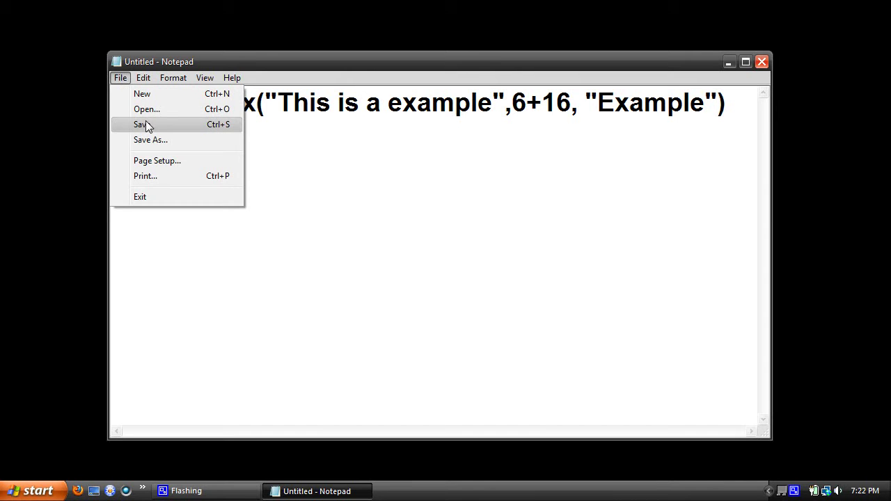
{"action": "left_click", "coordinate": [160, 140]}
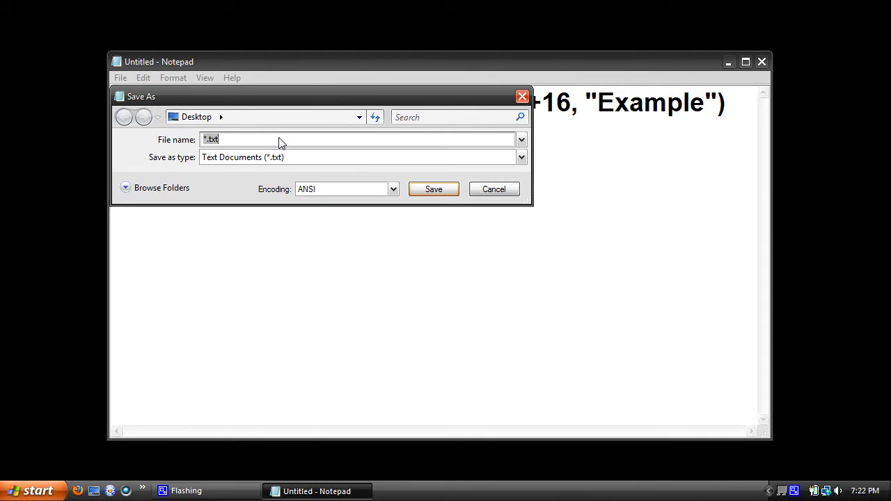
{"action": "left_click", "coordinate": [271, 159]}
{"action": "left_click", "coordinate": [273, 186]}
{"action": "left_click", "coordinate": [232, 142]}
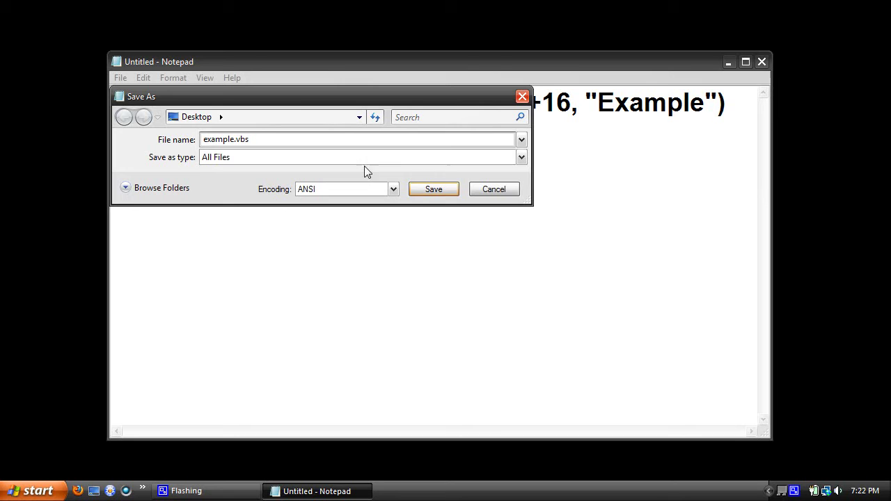
{"action": "left_click", "coordinate": [433, 188]}
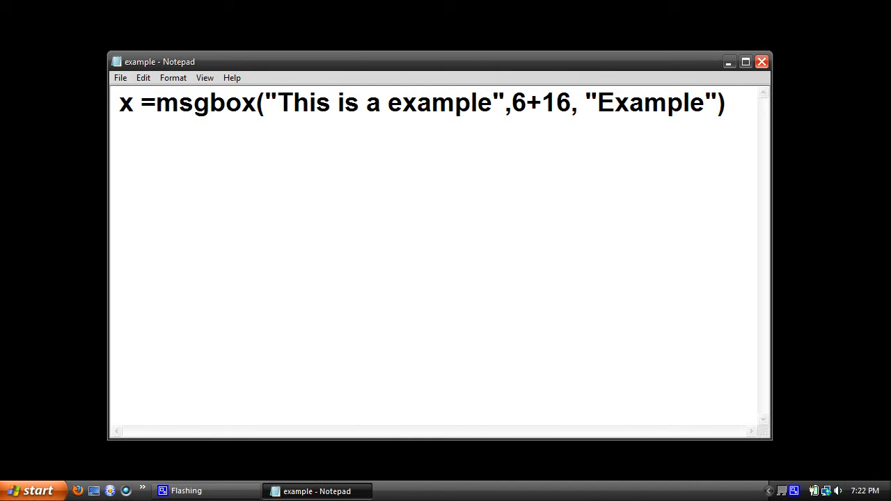
{"action": "left_click", "coordinate": [21, 96]}
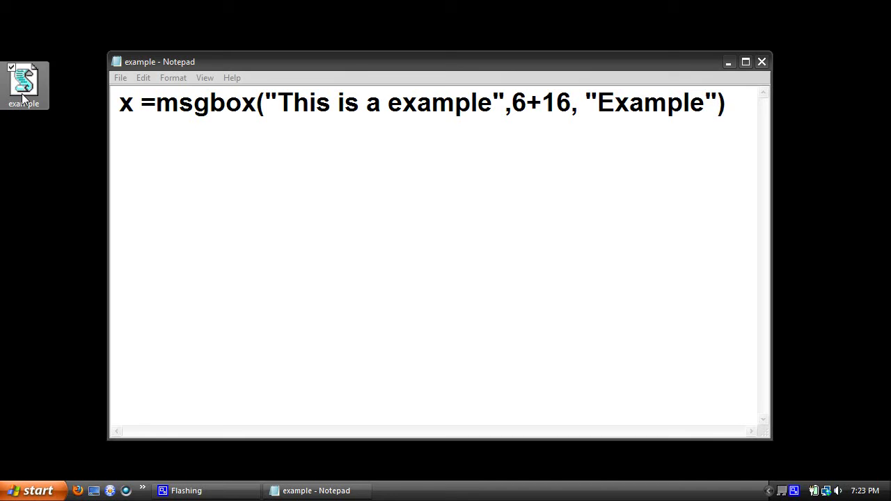
{"action": "double_click", "coordinate": [21, 97]}
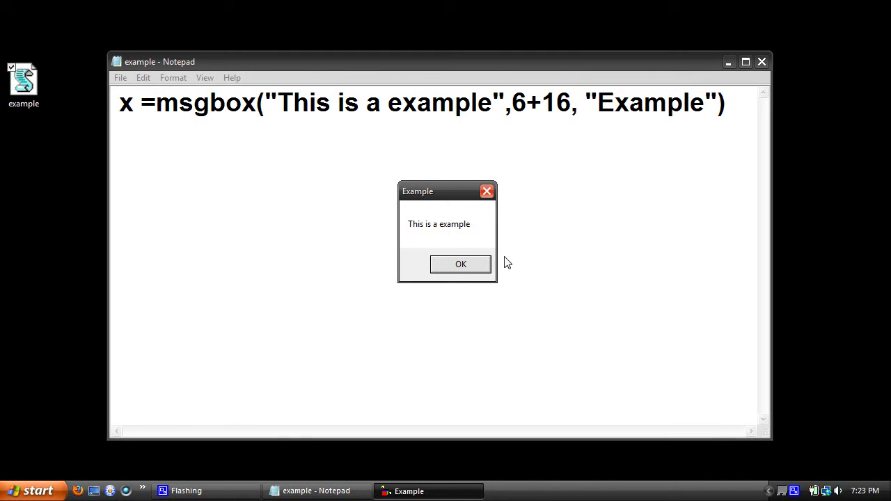
{"action": "left_click", "coordinate": [485, 267]}
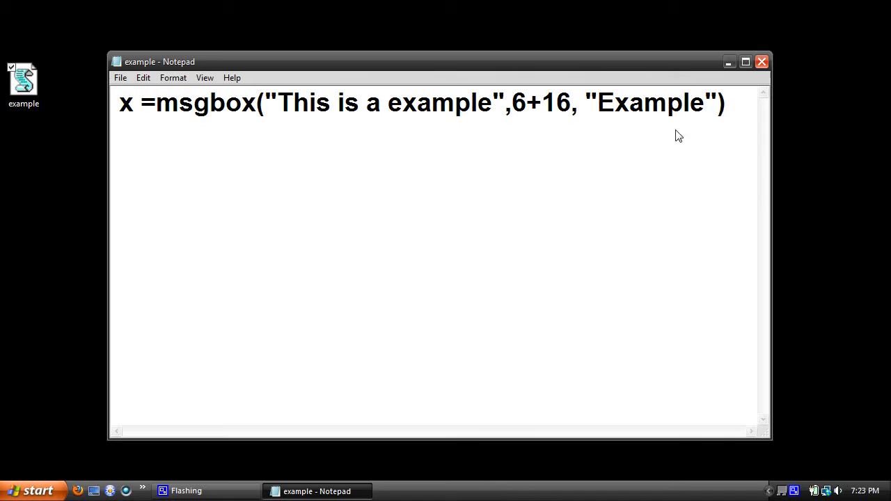
Add three more empty msgbox lines below the first one.
{"action": "left_click", "coordinate": [724, 139]}
{"action": "type", "text": "x =msgbox(\"\",6+16, \"\")"}
{"action": "type", "text": "x =msgbox(\"\",6+16, \"\")"}
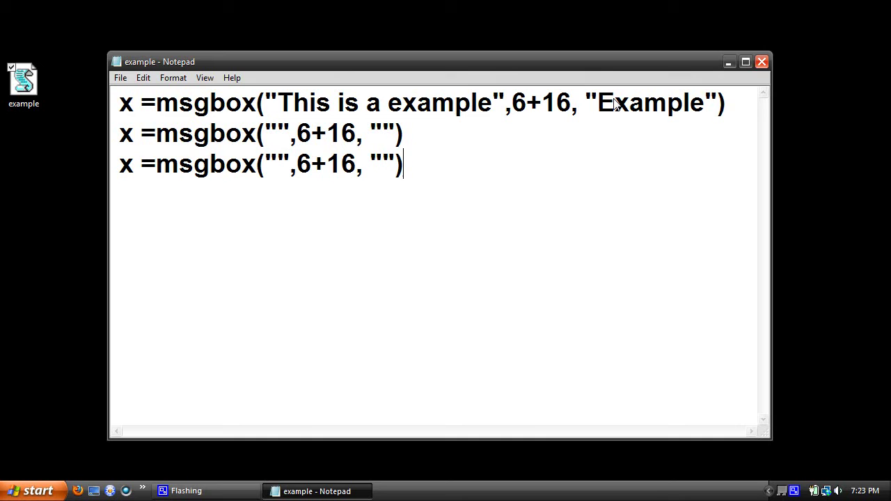
{"action": "type", "text": "x =msgbox(\"\",6+16, \"\")"}
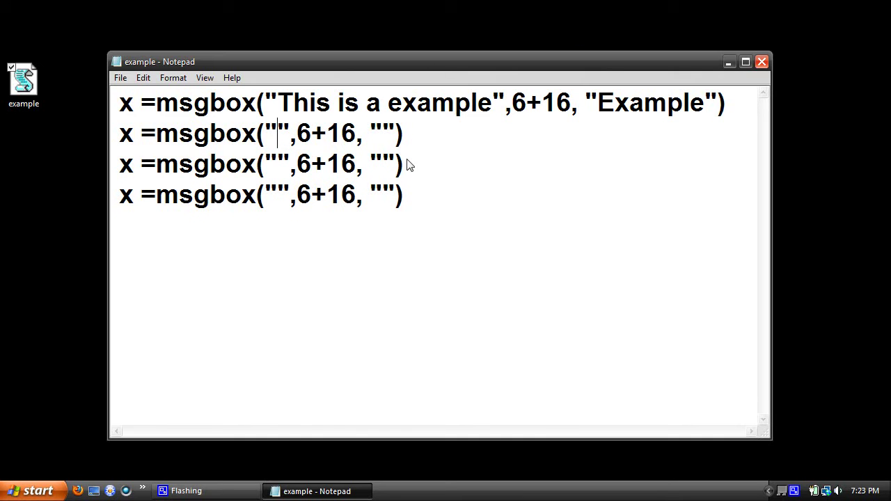
Fill line 2 with 'This is another example' titled Example, and line 3 with 'For youtube' titled 'XD'.
{"action": "type", "text": "T"}
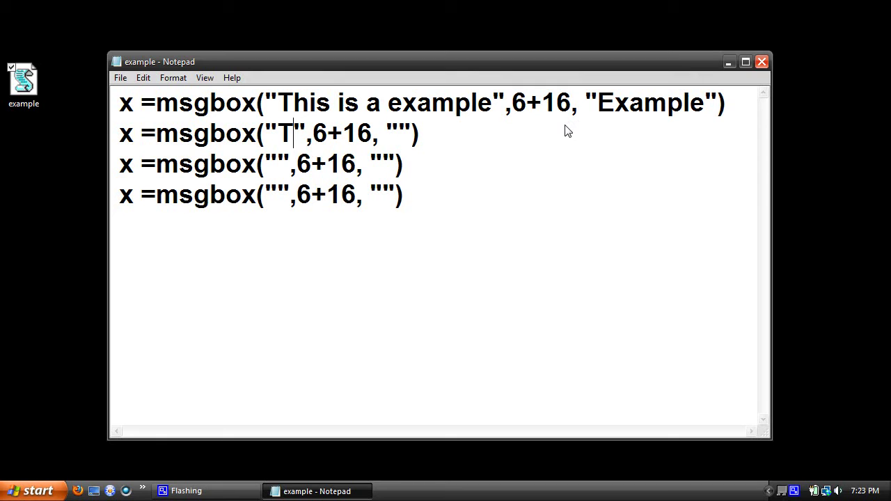
{"action": "type", "text": "h"}
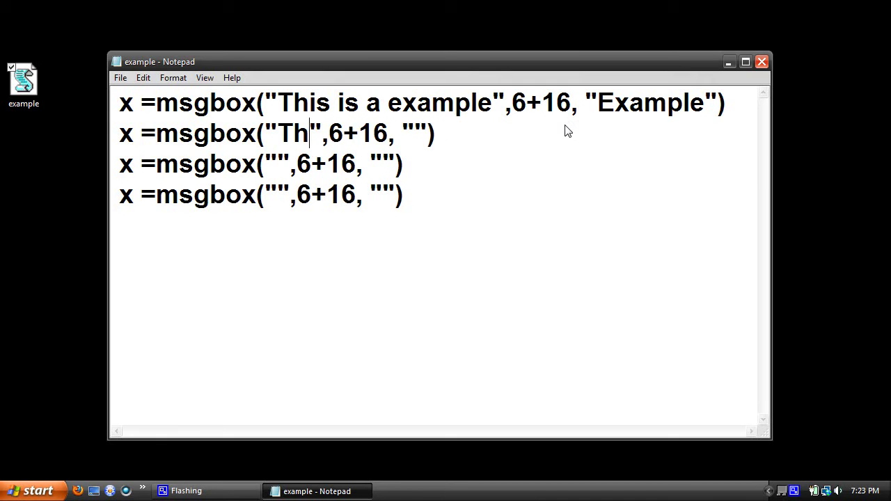
{"action": "type", "text": "is i"}
{"action": "key", "text": "BackSpace"}
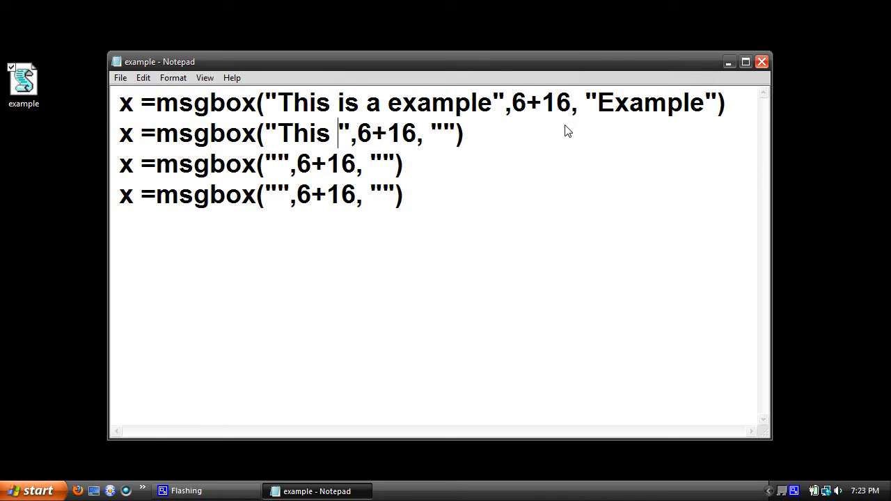
{"action": "type", "text": "is another "}
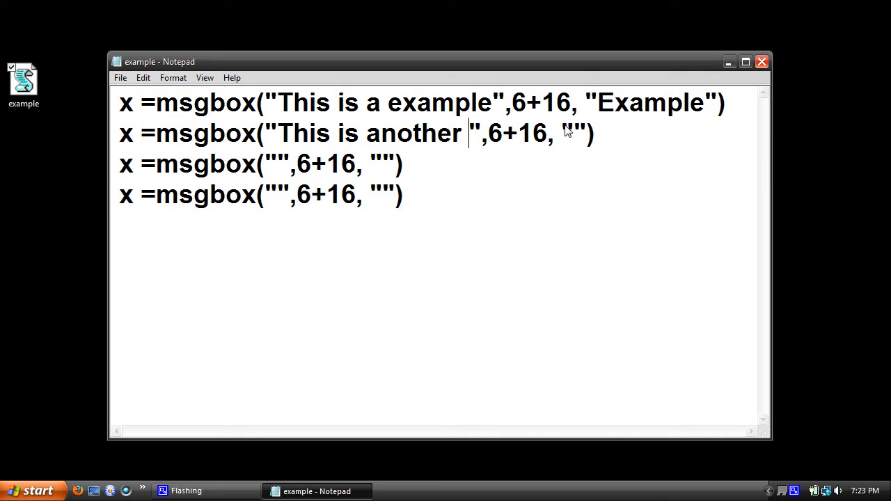
{"action": "type", "text": "exa"}
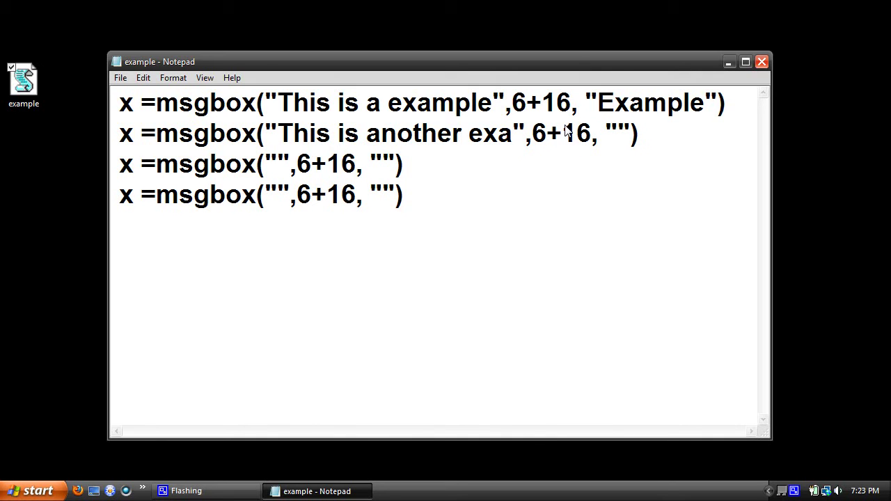
{"action": "type", "text": "mple"}
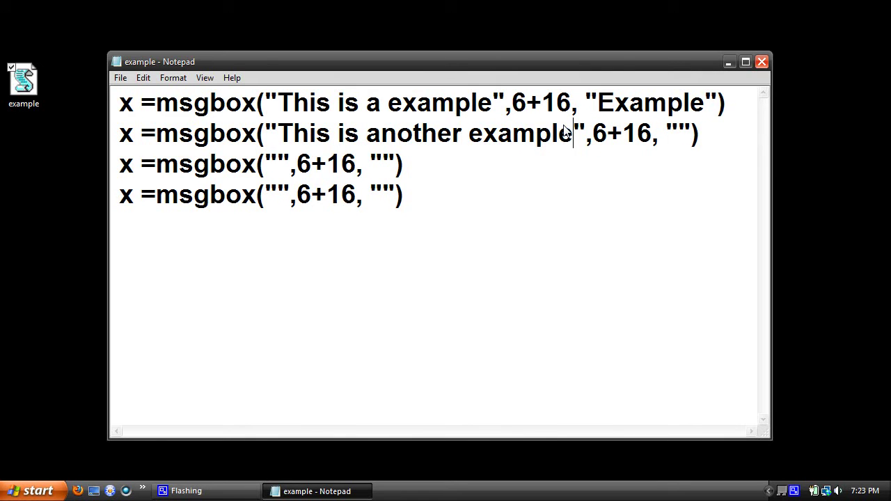
{"action": "left_click", "coordinate": [680, 138]}
{"action": "type", "text": "E"}
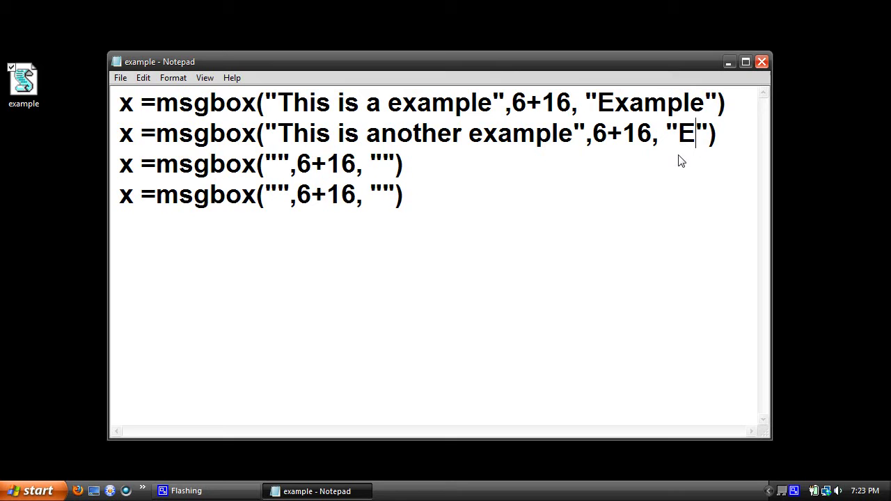
{"action": "type", "text": "xample"}
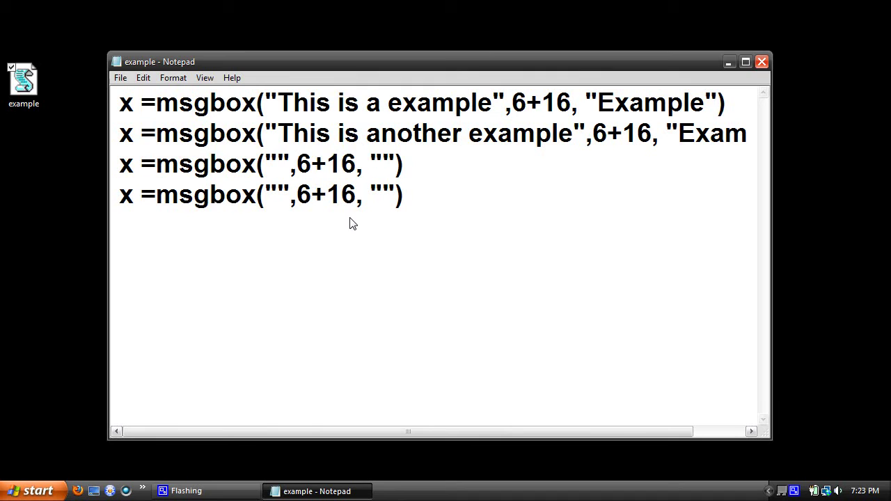
{"action": "type", "text": "For you"}
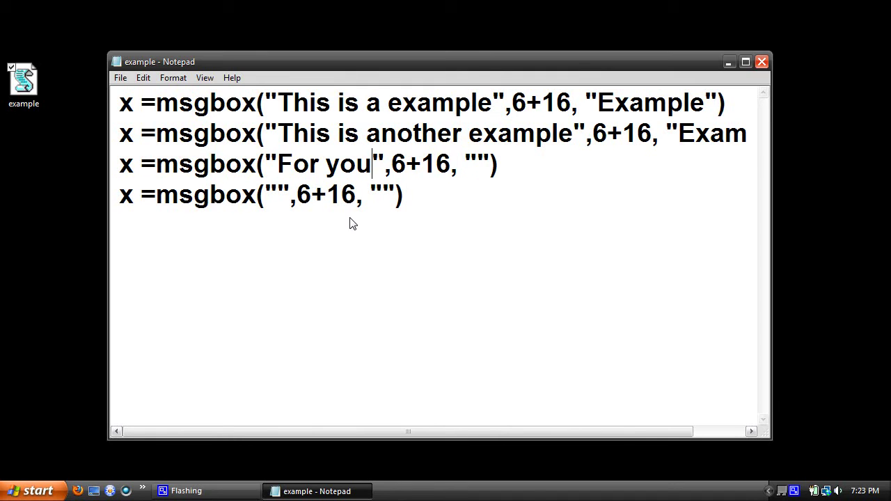
{"action": "type", "text": "tube"}
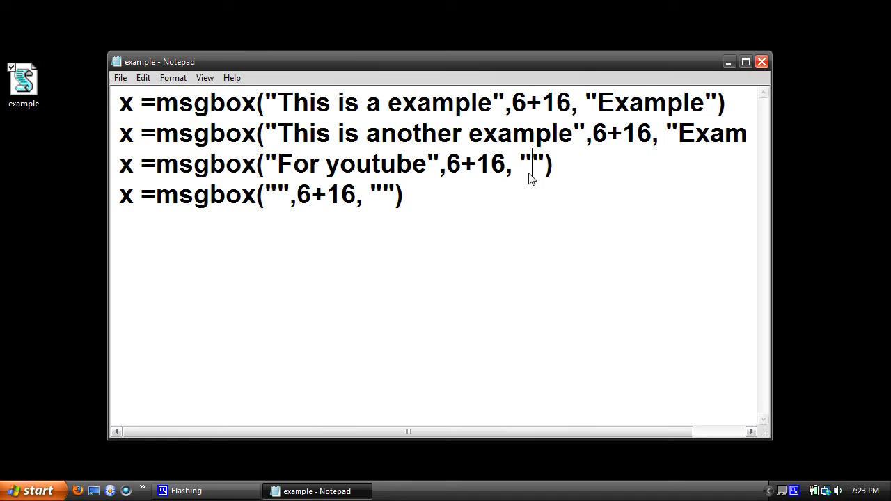
{"action": "type", "text": "XD"}
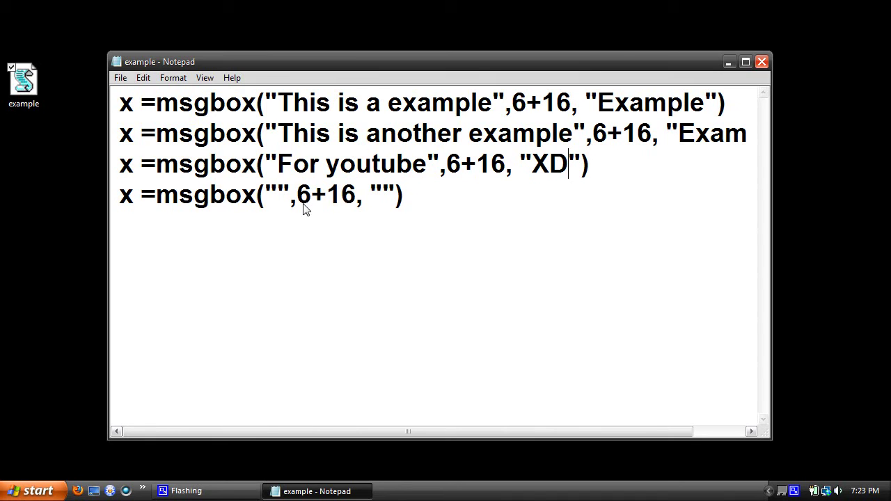
Fill line 4 with the message 'This is vista' and the title 'YAY', correcting a typo.
{"action": "left_click", "coordinate": [276, 198]}
{"action": "type", "text": "Th"}
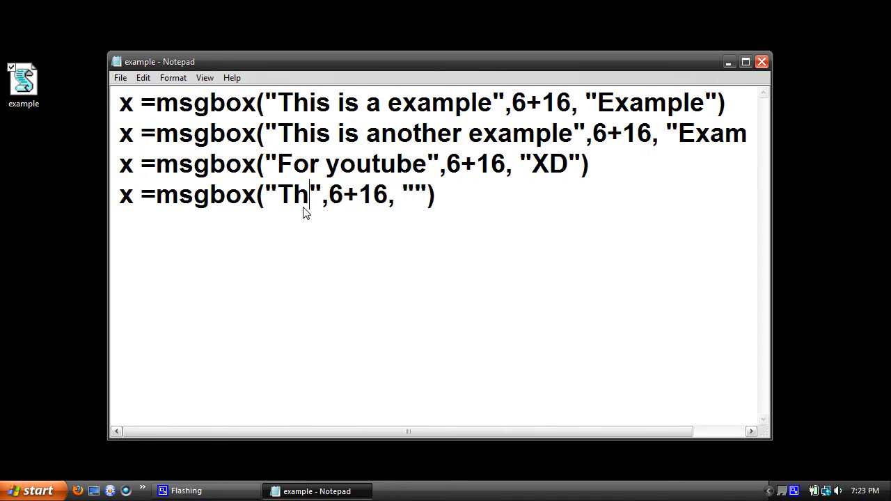
{"action": "type", "text": "is is vi"}
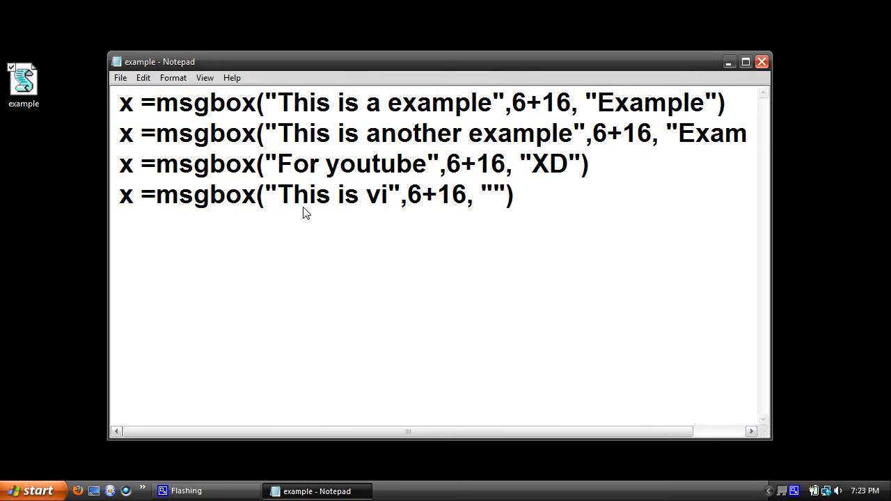
{"action": "type", "text": "sta\",6+16, \""}
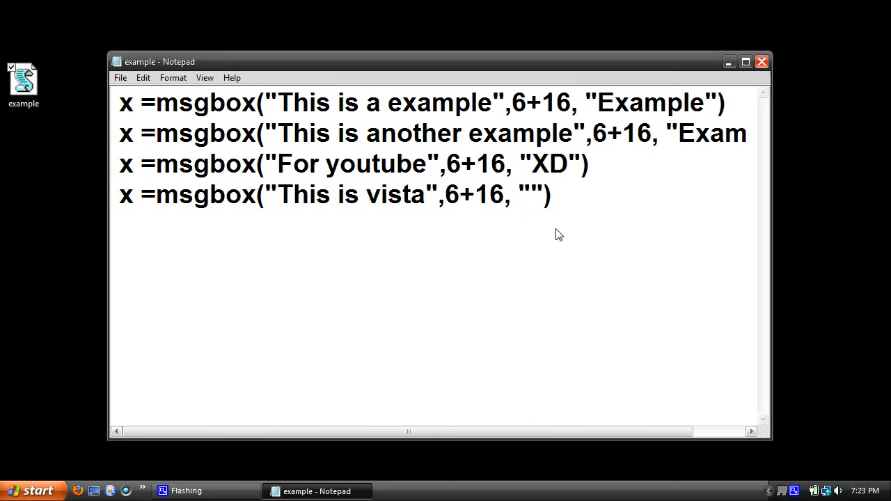
{"action": "type", "text": "YS"}
{"action": "key", "text": "BackSpace"}
{"action": "type", "text": "AY"}
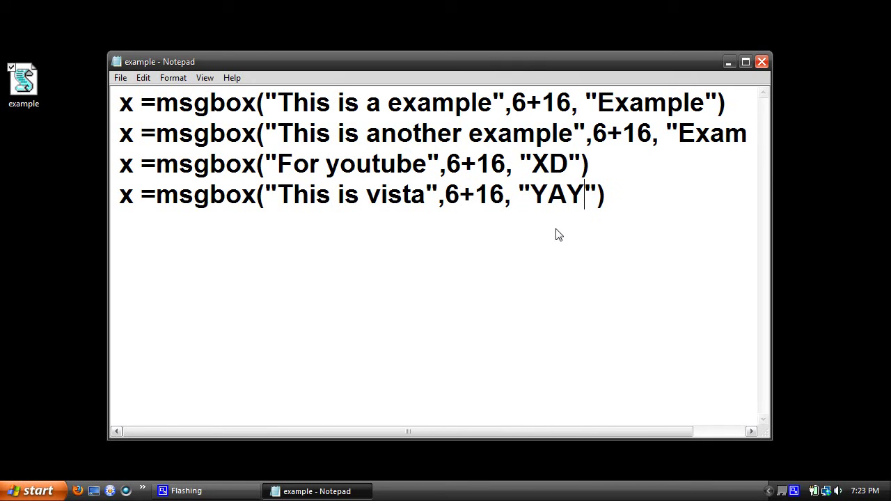
Save the script and run example.vbs from the desktop.
{"action": "left_click", "coordinate": [121, 78]}
{"action": "left_click", "coordinate": [143, 125]}
{"action": "double_click", "coordinate": [24, 89]}
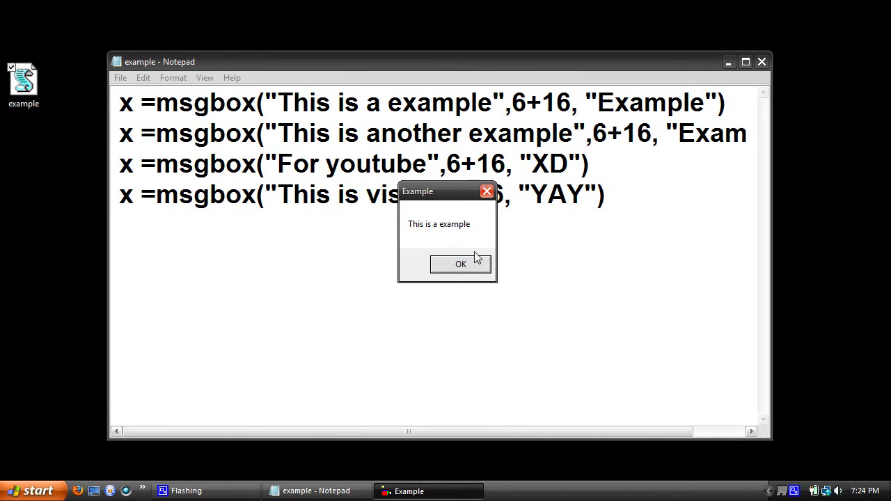
Dismiss each of the four pop-ups in turn, then select all four script lines.
{"action": "left_click", "coordinate": [475, 266]}
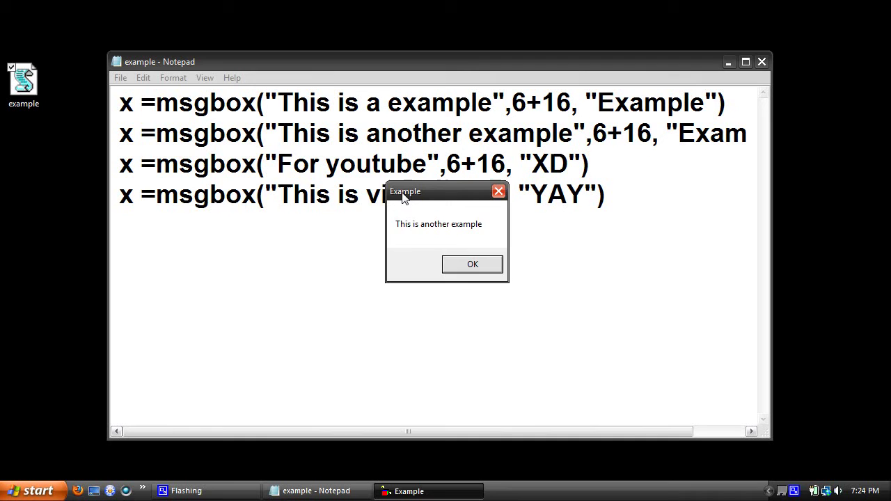
{"action": "left_click_drag", "start_coordinate": [404, 193], "coordinate": [357, 245]}
{"action": "left_click", "coordinate": [420, 316]}
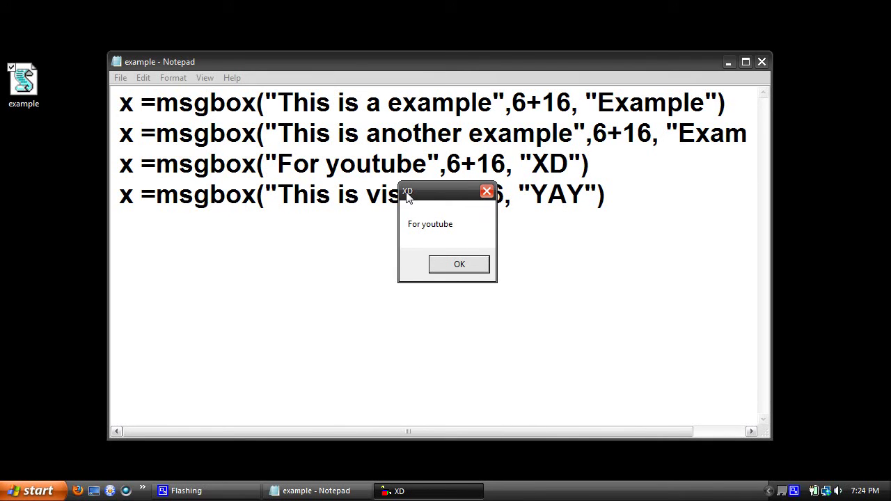
{"action": "left_click_drag", "start_coordinate": [407, 195], "coordinate": [337, 266]}
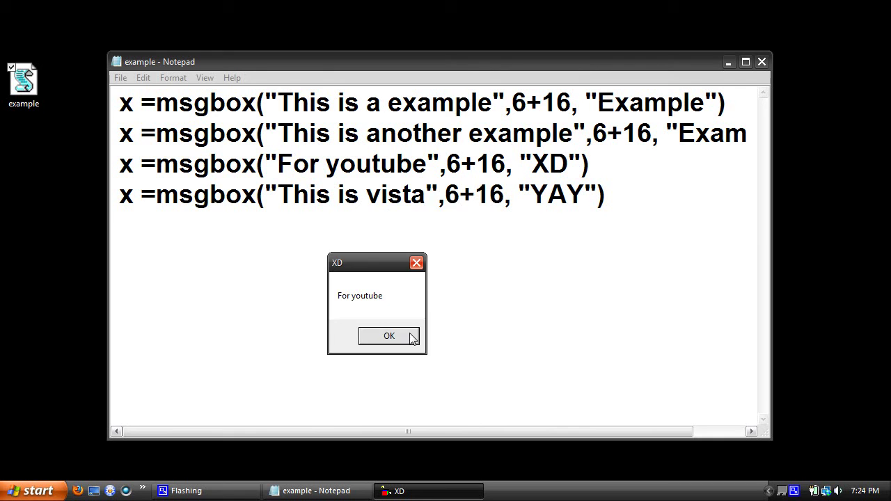
{"action": "left_click", "coordinate": [411, 337]}
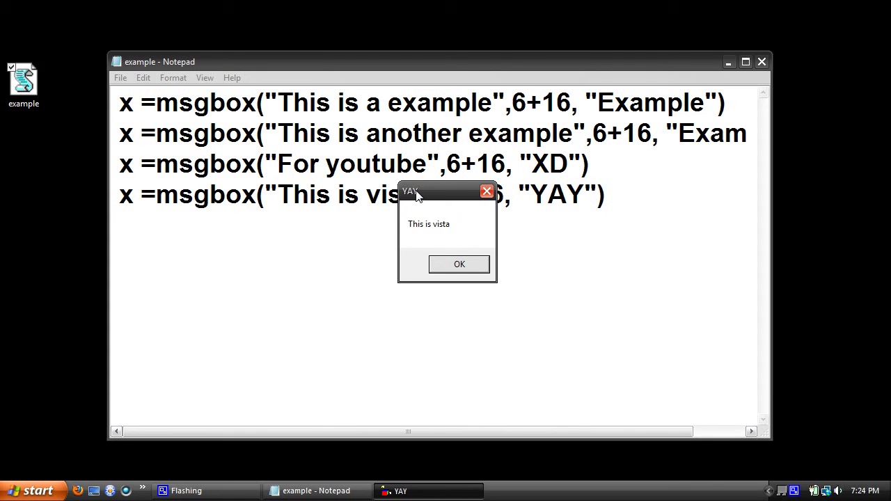
{"action": "left_click_drag", "start_coordinate": [416, 195], "coordinate": [400, 211]}
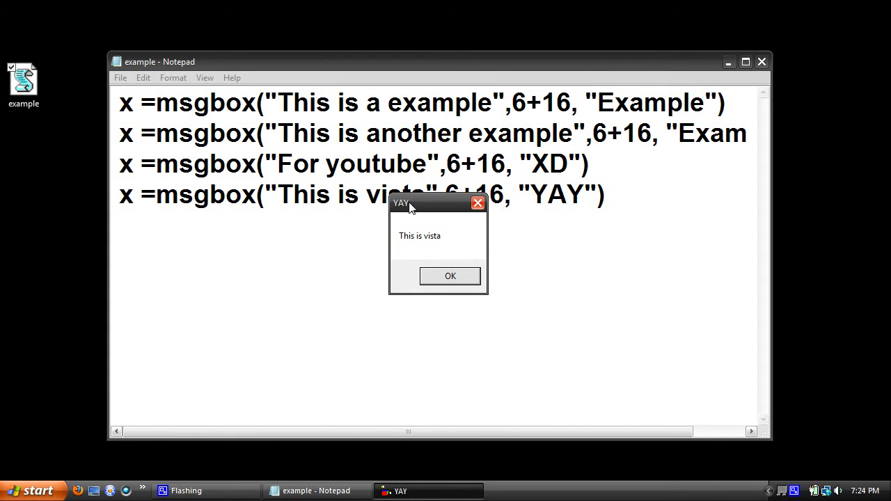
{"action": "left_click", "coordinate": [444, 280]}
{"action": "mouse_move", "coordinate": [657, 227]}
{"action": "left_mouse_down"}
{"action": "mouse_move", "coordinate": [1, 169]}
{"action": "mouse_move", "coordinate": [2, 100]}
{"action": "left_mouse_up"}
Change line 1's message to 'This is a virus' and its title to 'virus'.
{"action": "left_click", "coordinate": [291, 103]}
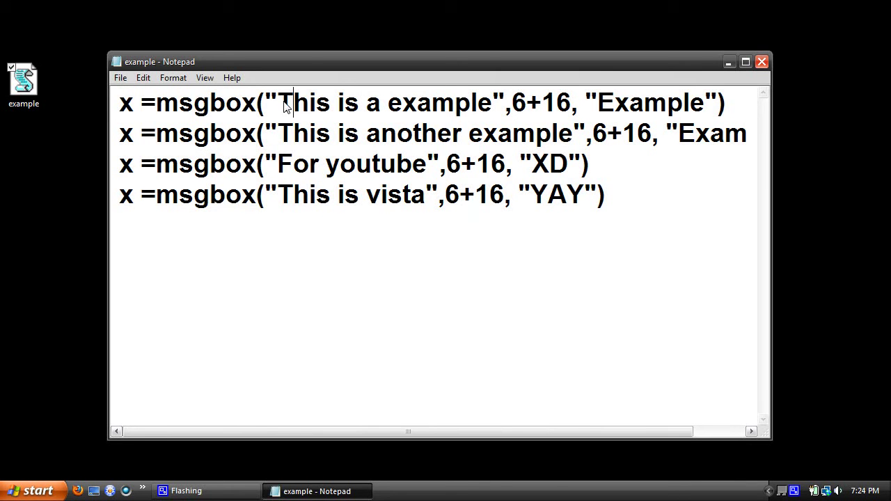
{"action": "double_click", "coordinate": [289, 103]}
{"action": "left_click_drag", "start_coordinate": [494, 104], "coordinate": [389, 108]}
{"action": "type", "text": "vir"}
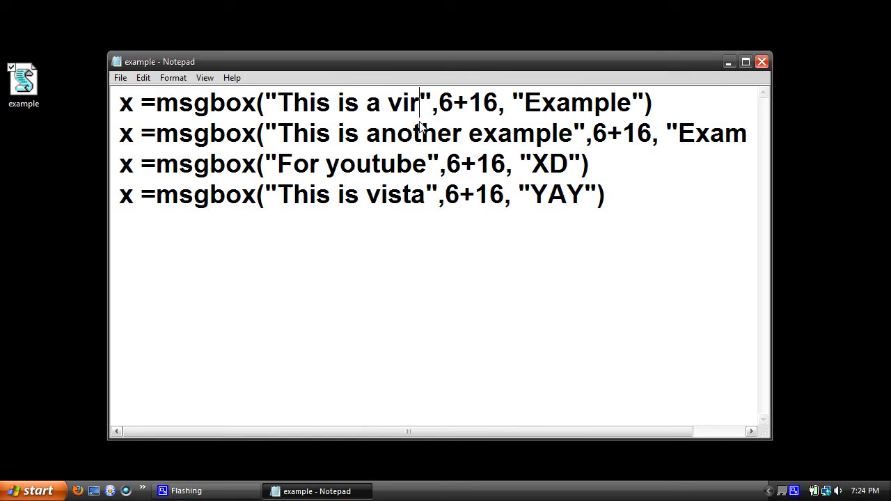
{"action": "type", "text": "us"}
{"action": "left_click_drag", "start_coordinate": [554, 106], "coordinate": [663, 111]}
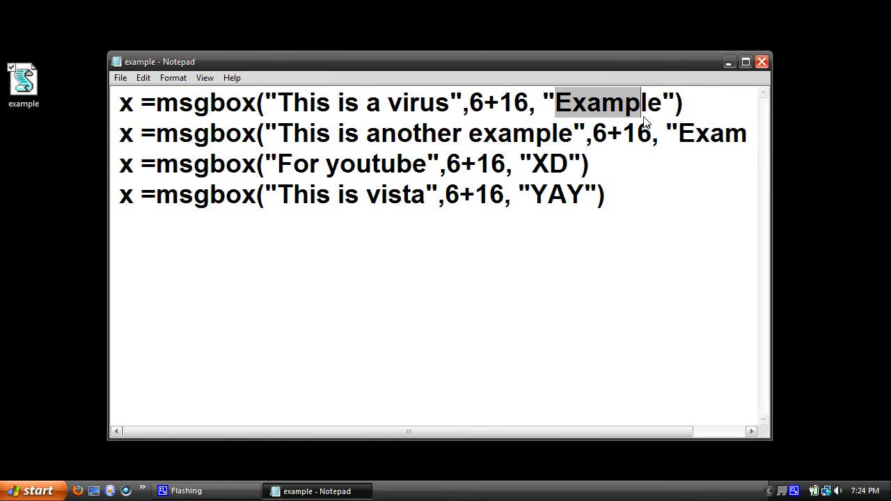
{"action": "type", "text": "vi"}
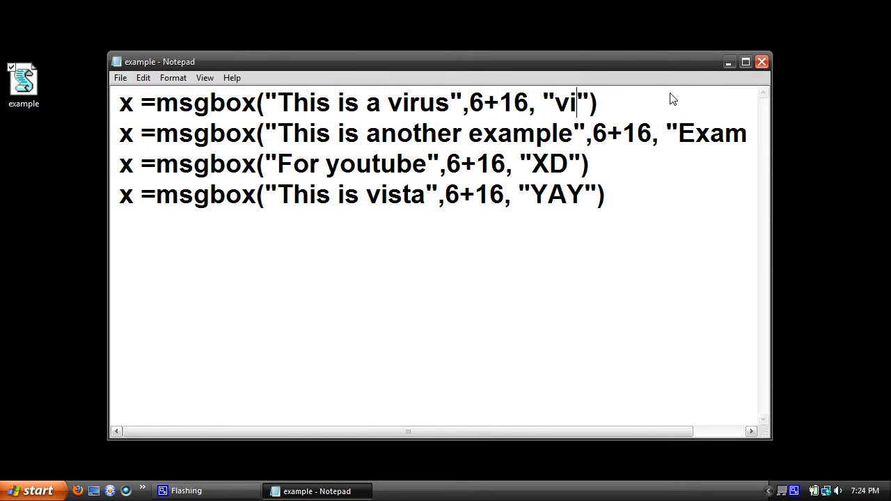
{"action": "type", "text": "rus"}
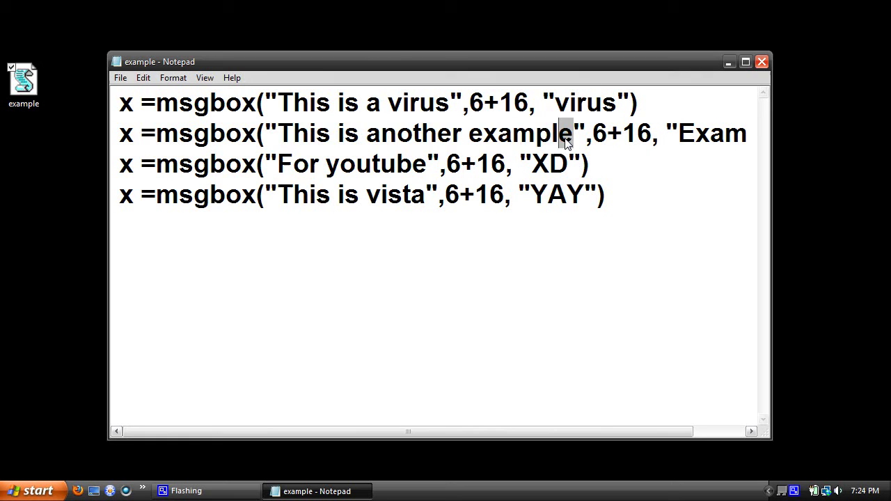
Change line 2's message to 'closing antivirus' and its title to 'virus'.
{"action": "left_click_drag", "start_coordinate": [571, 134], "coordinate": [298, 132]}
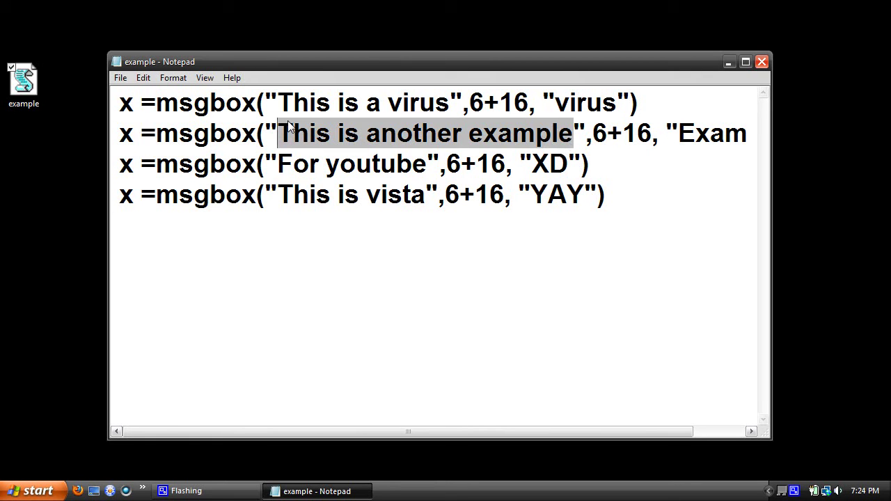
{"action": "type", "text": "closing "}
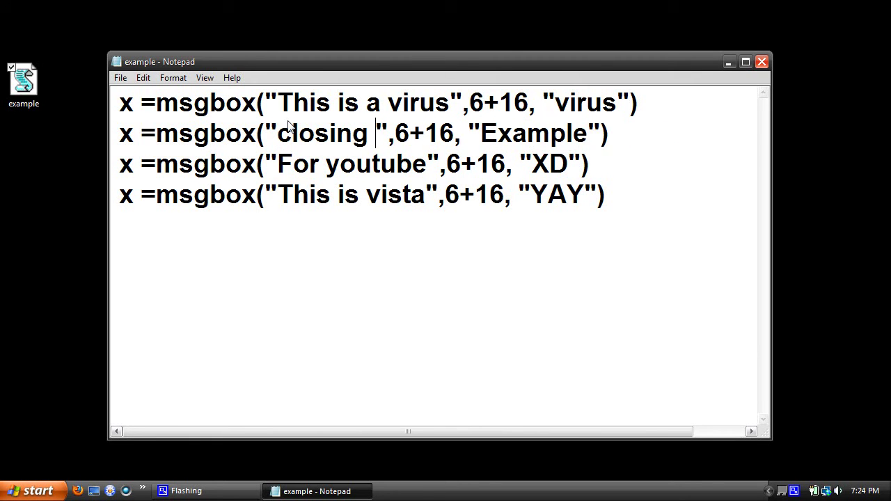
{"action": "type", "text": "antiv"}
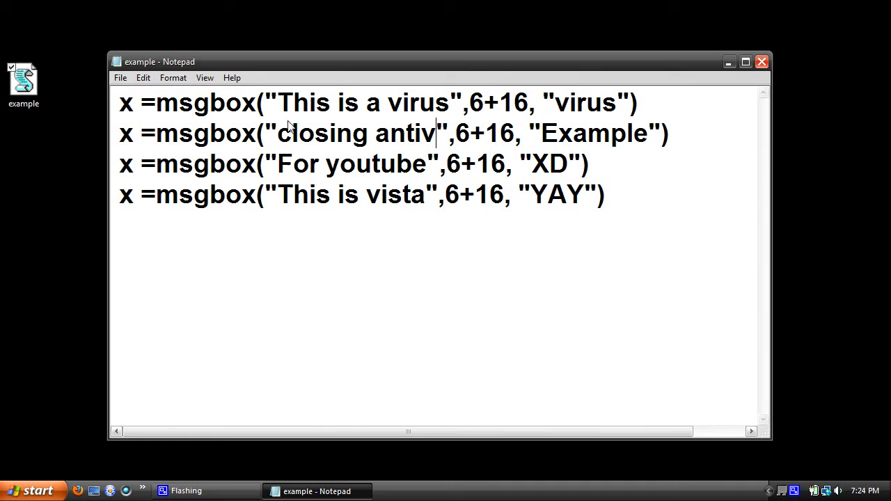
{"action": "type", "text": "i"}
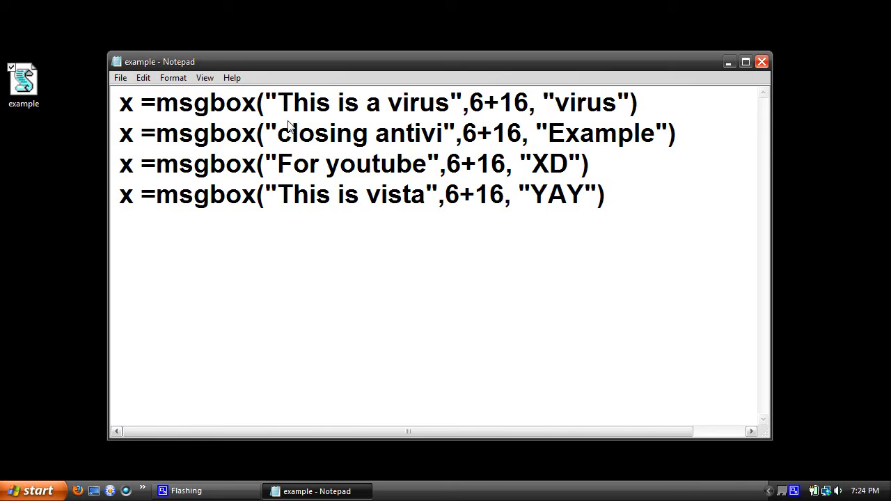
{"action": "type", "text": "rus"}
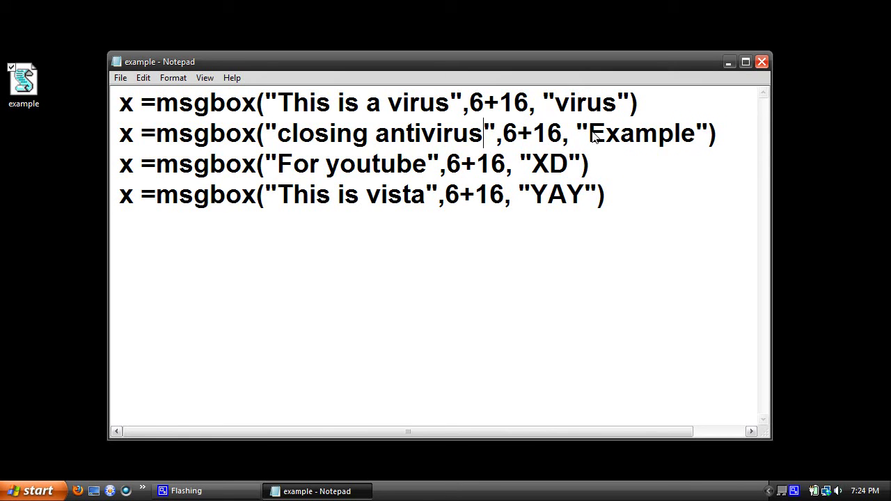
{"action": "mouse_move", "coordinate": [591, 134]}
{"action": "left_mouse_down"}
{"action": "mouse_move", "coordinate": [688, 155]}
{"action": "mouse_move", "coordinate": [691, 148]}
{"action": "left_mouse_up"}
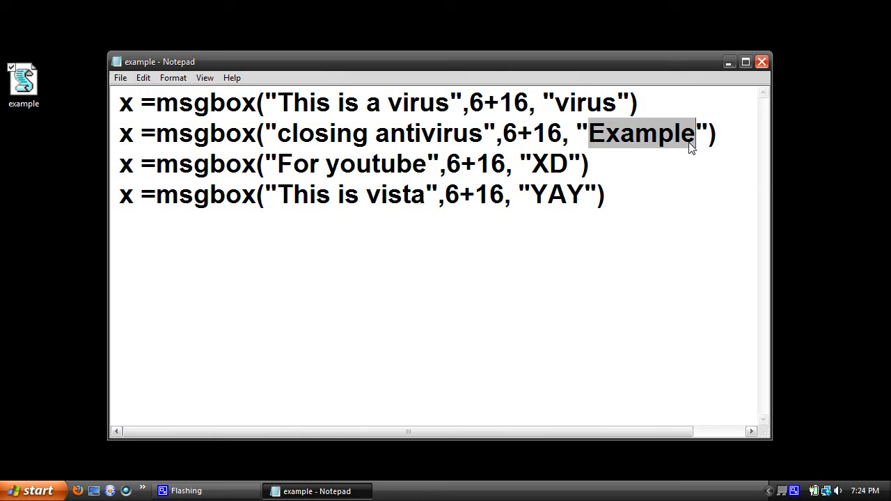
{"action": "type", "text": "vir"}
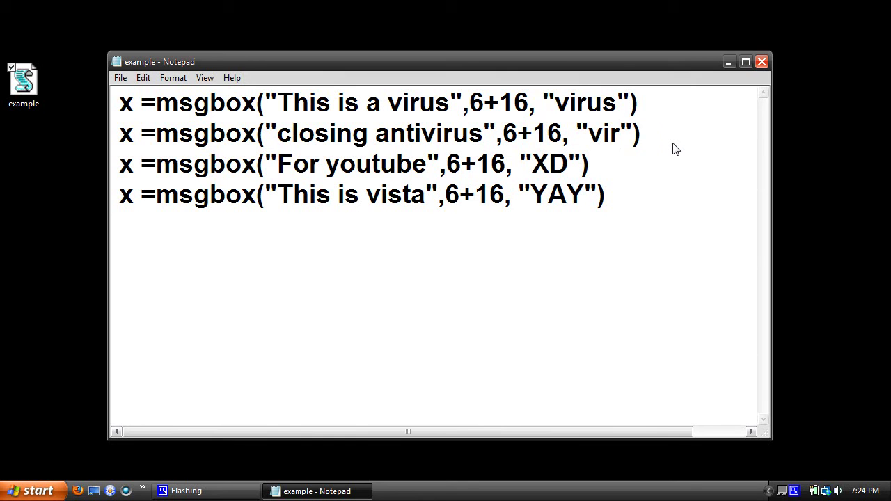
{"action": "type", "text": "us"}
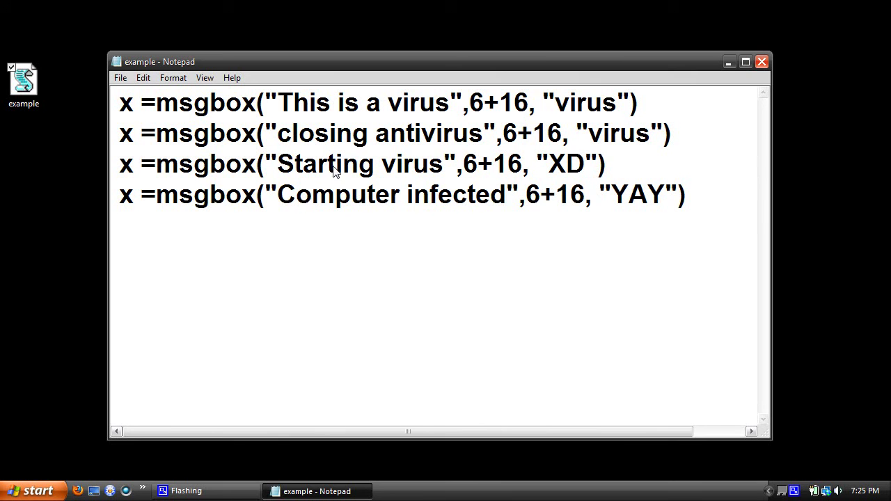
Save and run the script, dismiss its icon-less pop-ups, then select 6+16 on line 1.
{"action": "left_click", "coordinate": [126, 78]}
{"action": "left_click", "coordinate": [132, 124]}
{"action": "left_click", "coordinate": [25, 87]}
{"action": "double_click", "coordinate": [24, 87]}
{"action": "left_click", "coordinate": [453, 268]}
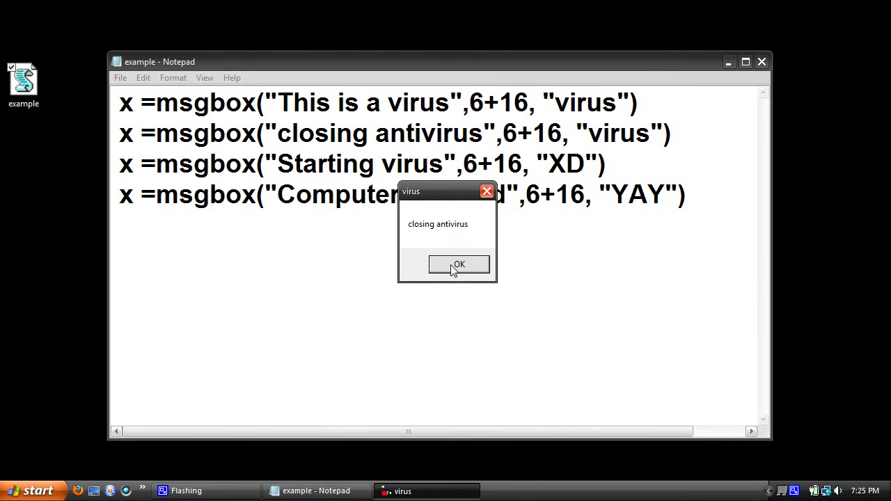
{"action": "left_click", "coordinate": [456, 268]}
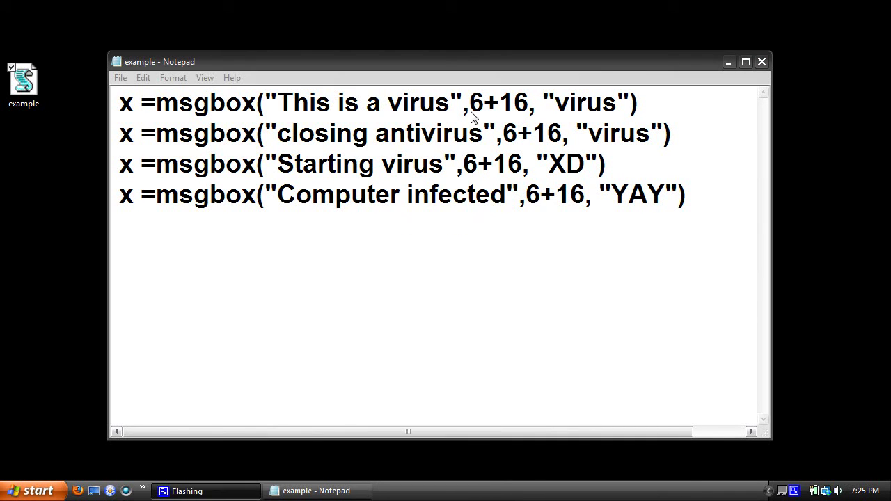
{"action": "left_click_drag", "start_coordinate": [471, 115], "coordinate": [530, 115]}
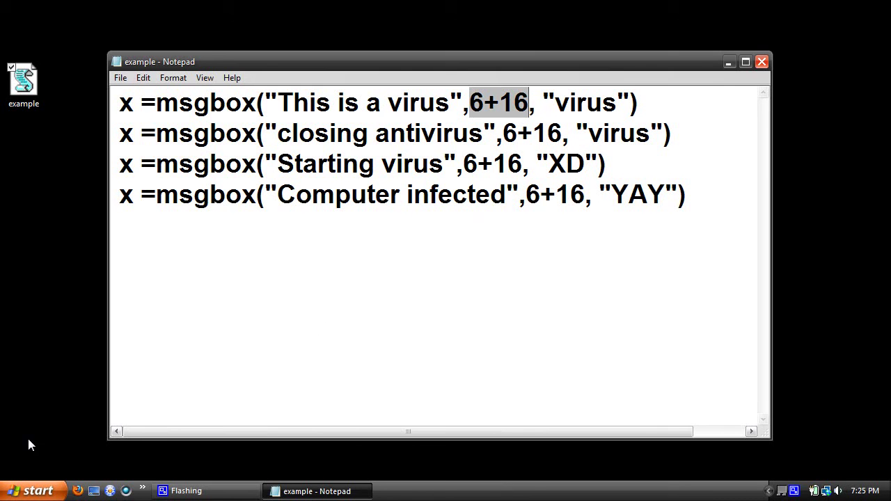
{"action": "left_click", "coordinate": [20, 487]}
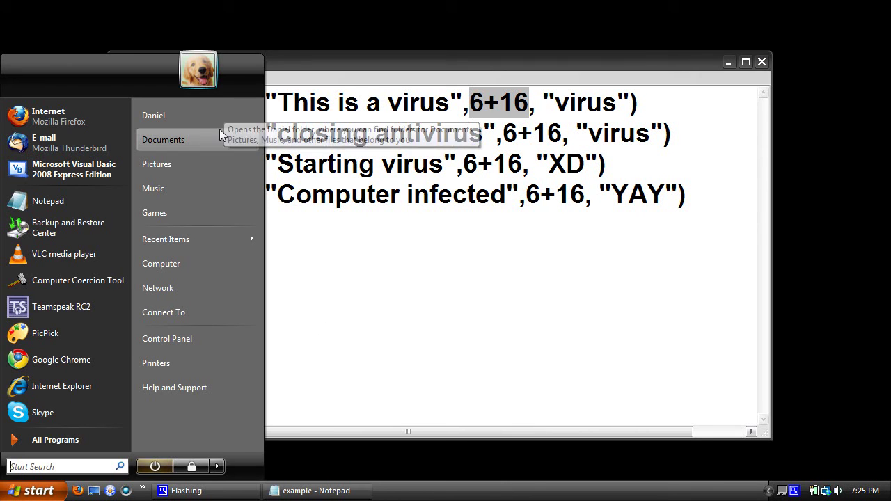
{"action": "left_click", "coordinate": [201, 144]}
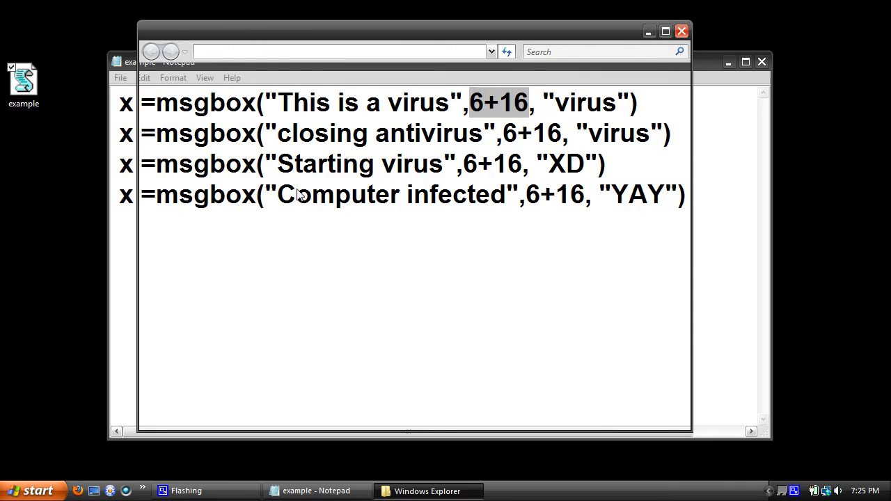
{"action": "scroll", "coordinate": [473, 202], "scroll_direction": "down", "scroll_amount": 5}
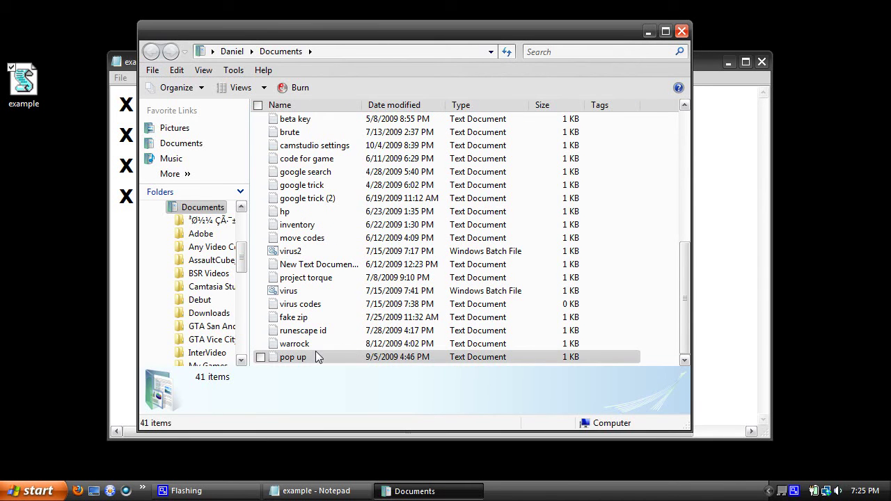
{"action": "double_click", "coordinate": [315, 356]}
{"action": "scroll", "coordinate": [183, 201], "scroll_direction": "down", "scroll_amount": 1}
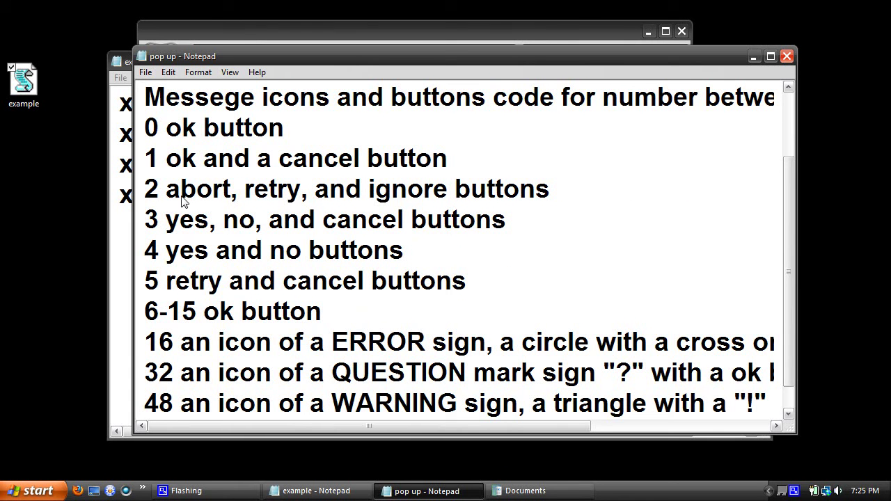
{"action": "left_click", "coordinate": [770, 55]}
{"action": "scroll", "coordinate": [38, 271], "scroll_direction": "right", "scroll_amount": 3}
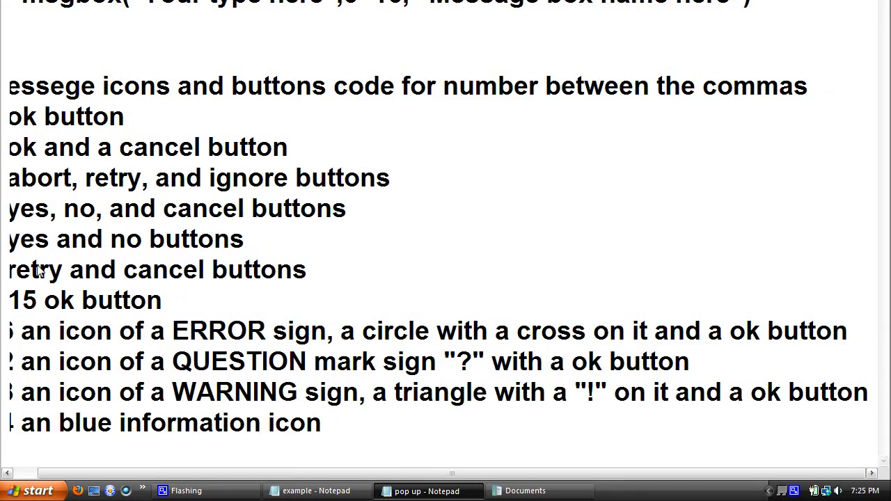
{"action": "scroll", "coordinate": [64, 263], "scroll_direction": "left", "scroll_amount": 3}
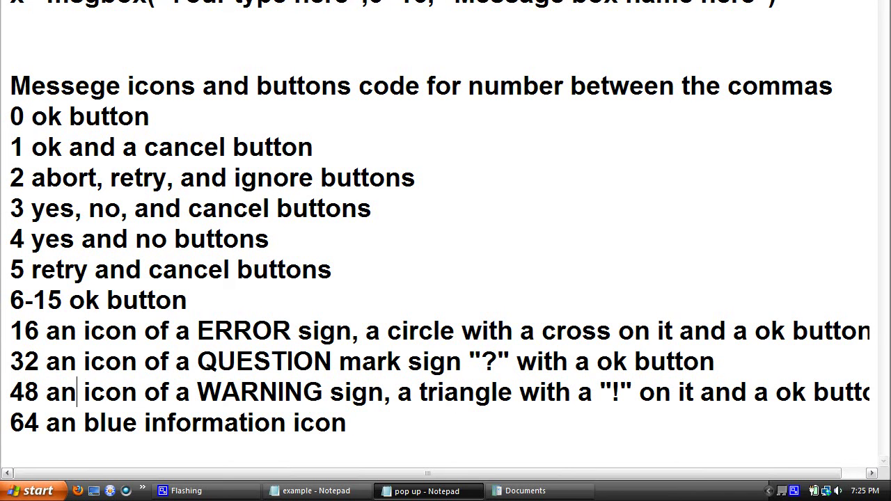
{"action": "left_click", "coordinate": [790, 4]}
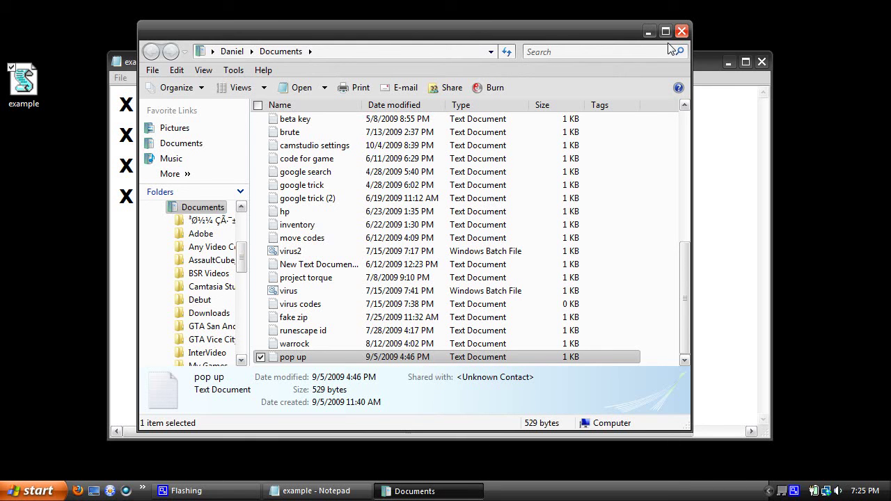
{"action": "left_click", "coordinate": [681, 31]}
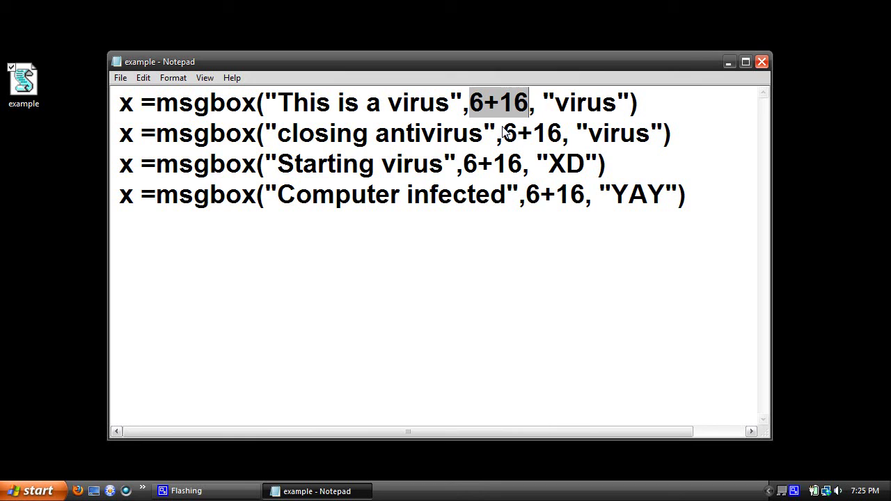
Replace 6+16 with 48 on the first three msgbox lines.
{"action": "type", "text": "48"}
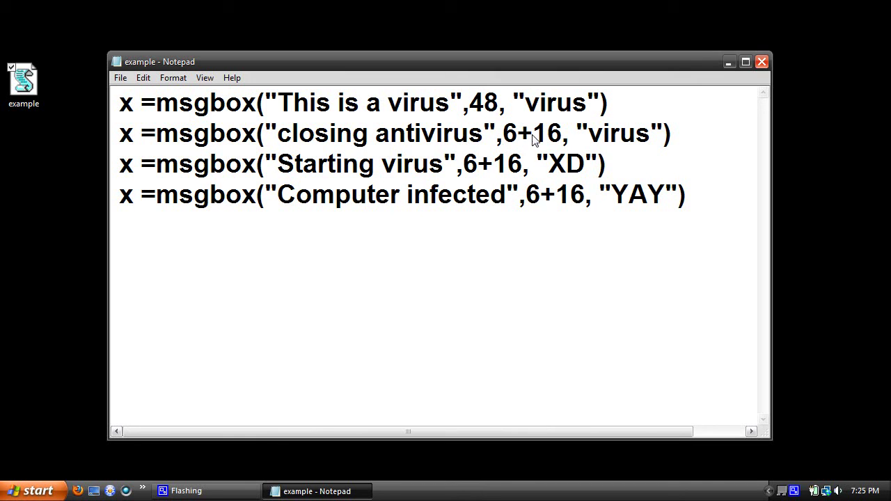
{"action": "left_click_drag", "start_coordinate": [502, 137], "coordinate": [558, 142]}
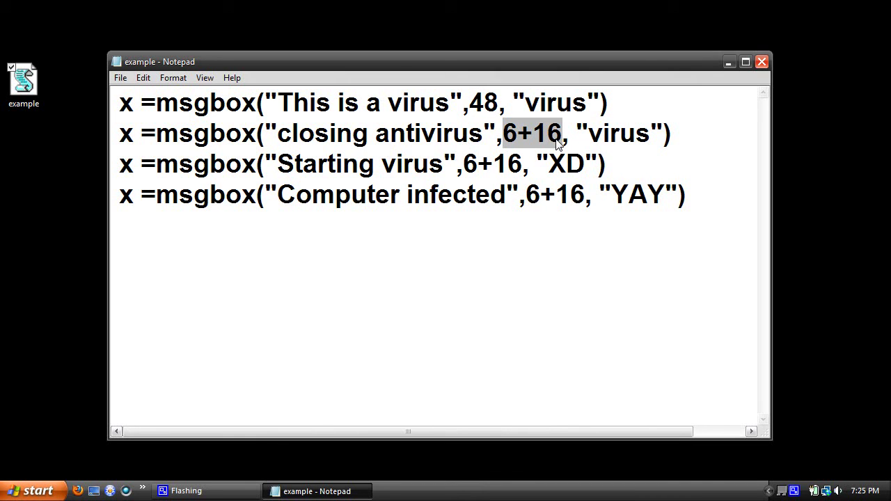
{"action": "type", "text": "48"}
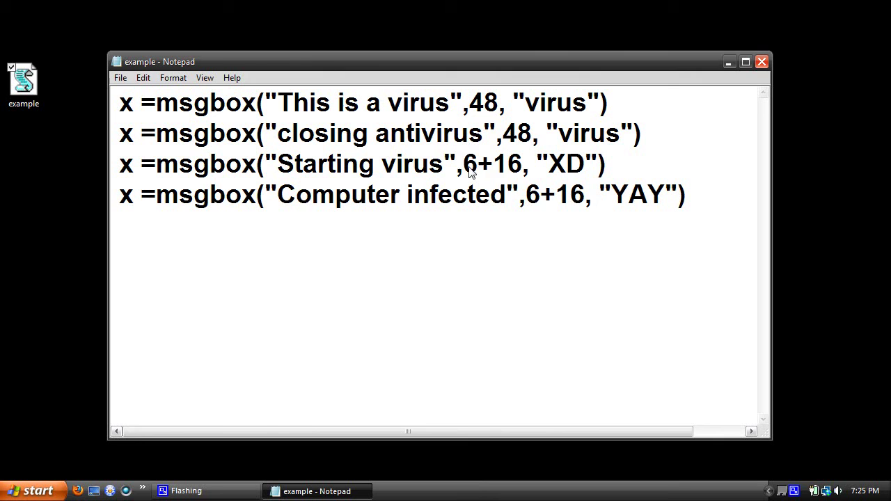
{"action": "mouse_move", "coordinate": [470, 171]}
{"action": "left_mouse_down"}
{"action": "mouse_move", "coordinate": [520, 170]}
{"action": "mouse_move", "coordinate": [558, 197]}
{"action": "mouse_move", "coordinate": [585, 198]}
{"action": "left_mouse_up"}
{"action": "type", "text": "48"}
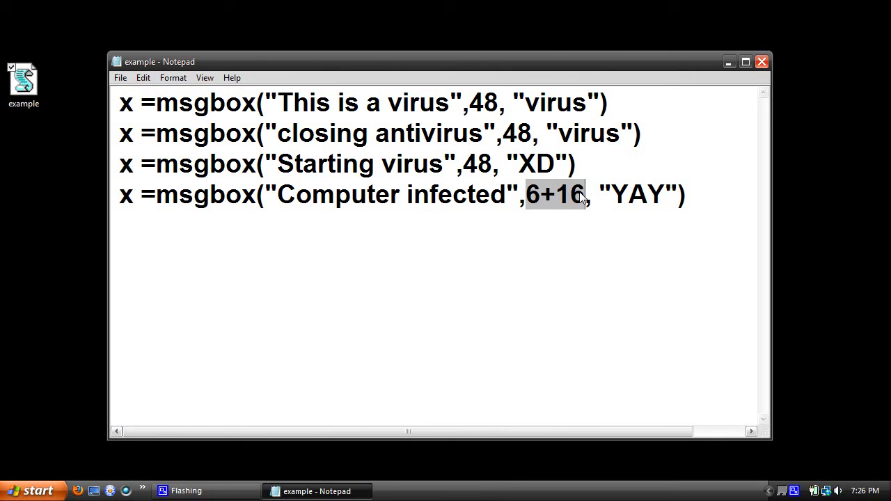
{"action": "type", "text": "48"}
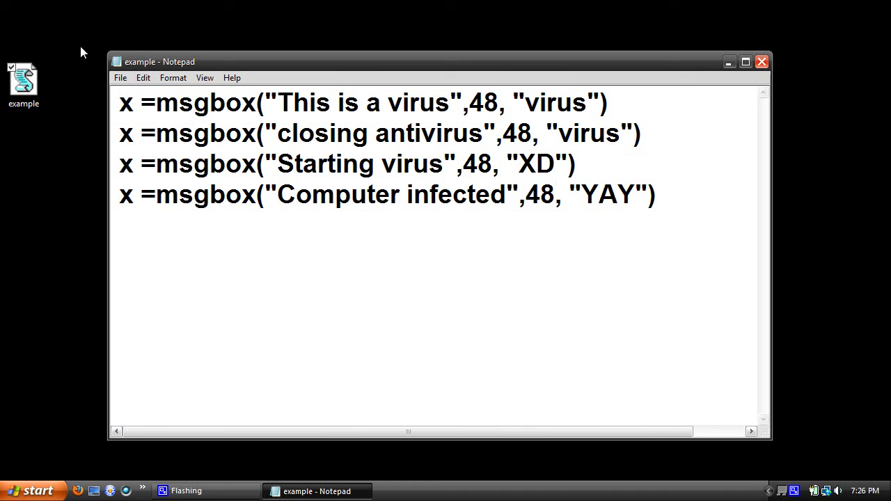
Save and run the script, dismissing the 'This is a virus' and 'closing antivirus' warnings.
{"action": "left_click", "coordinate": [120, 77]}
{"action": "left_click", "coordinate": [139, 123]}
{"action": "double_click", "coordinate": [24, 103]}
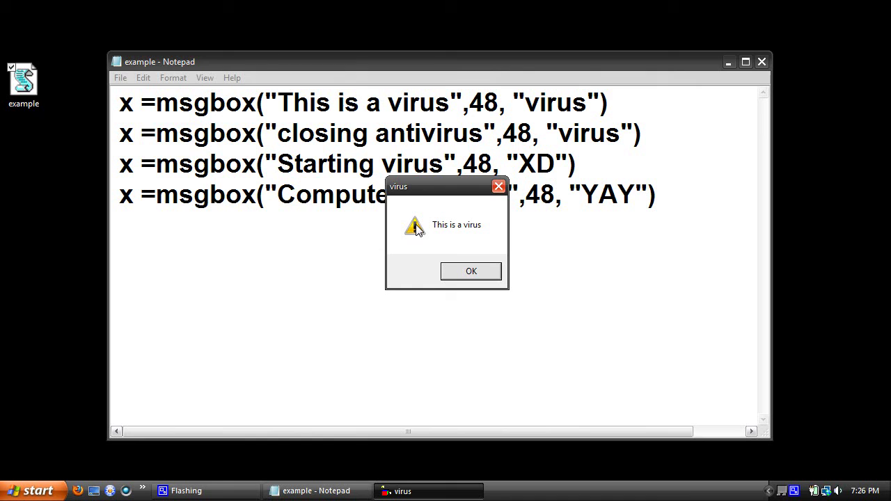
{"action": "left_click", "coordinate": [495, 189]}
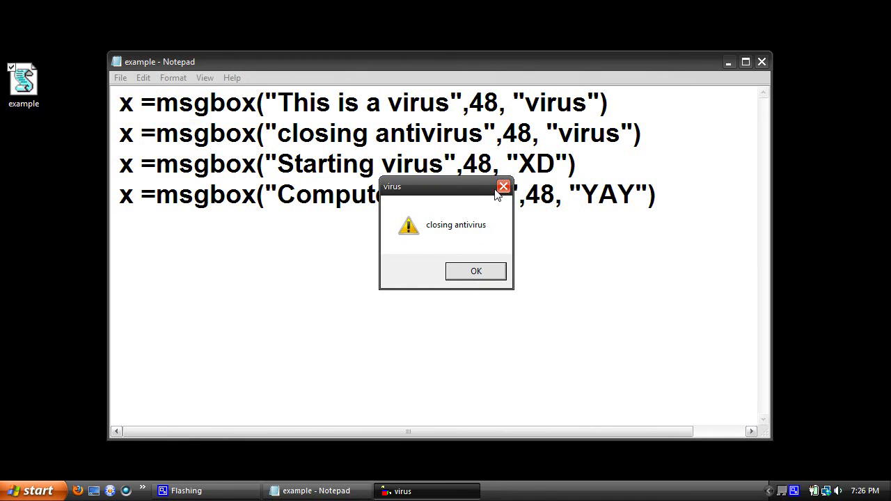
{"action": "left_click", "coordinate": [476, 276]}
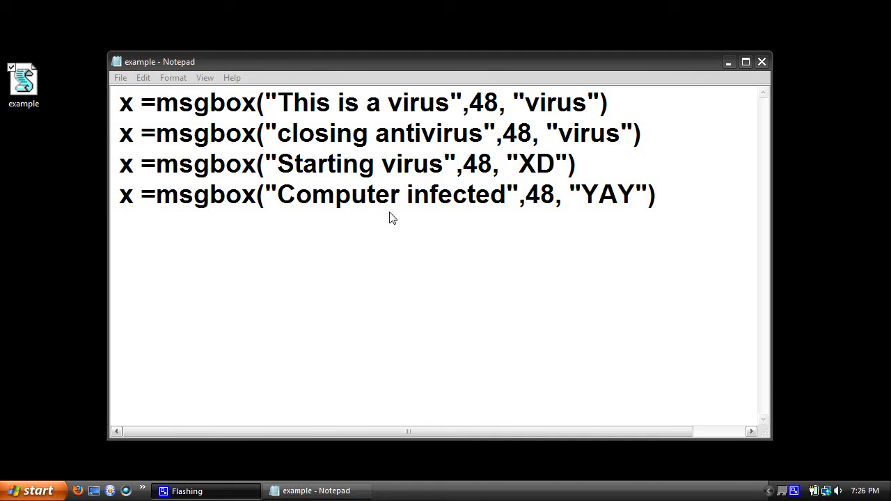
Run the script again and dismiss its warning pop-ups through 'Starting virus'.
{"action": "double_click", "coordinate": [24, 80]}
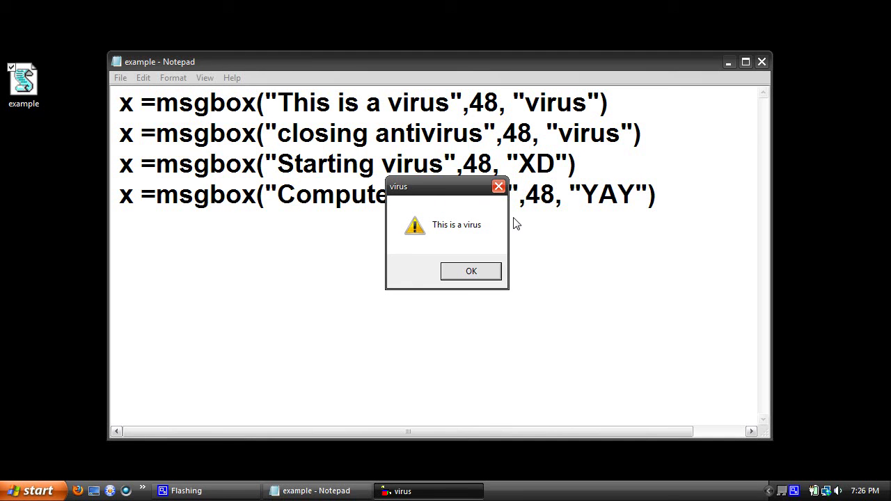
{"action": "left_click_drag", "start_coordinate": [426, 187], "coordinate": [448, 165]}
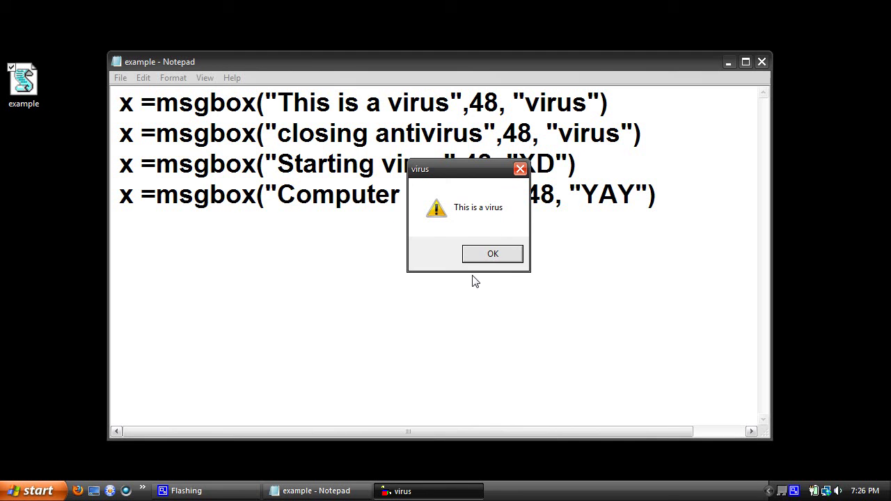
{"action": "left_click", "coordinate": [490, 249]}
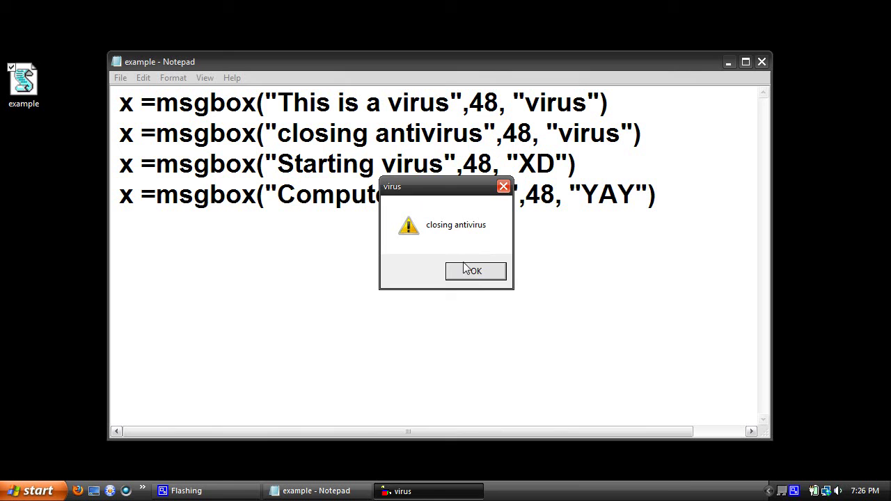
{"action": "left_click", "coordinate": [467, 270]}
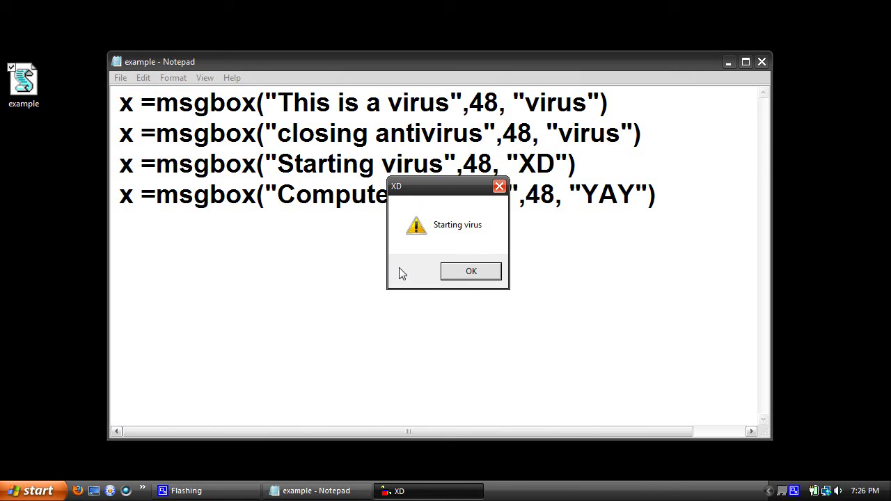
{"action": "left_click", "coordinate": [467, 273]}
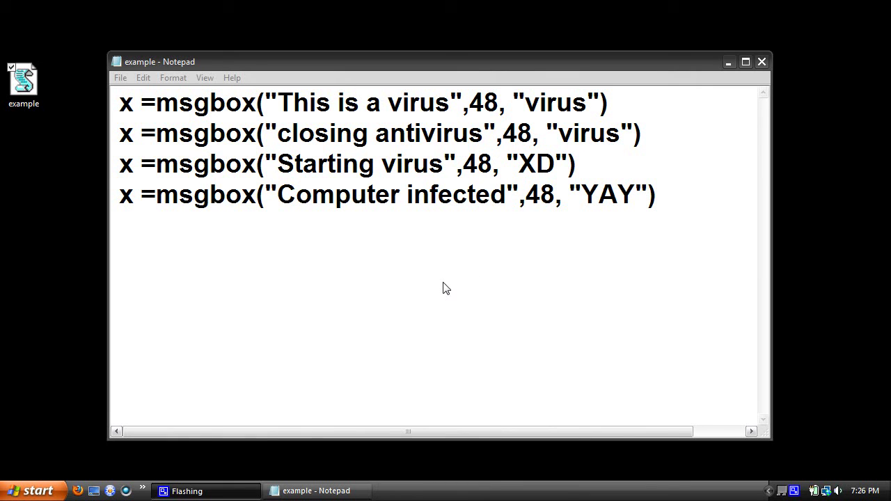